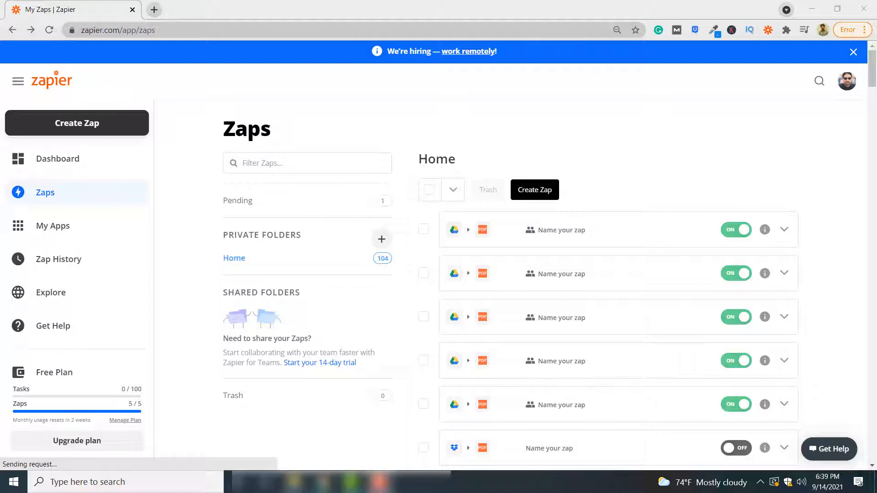
# Create a custom Zap and choose the Zapier Chrome extension as its trigger app
pyautogui.click(77, 122)
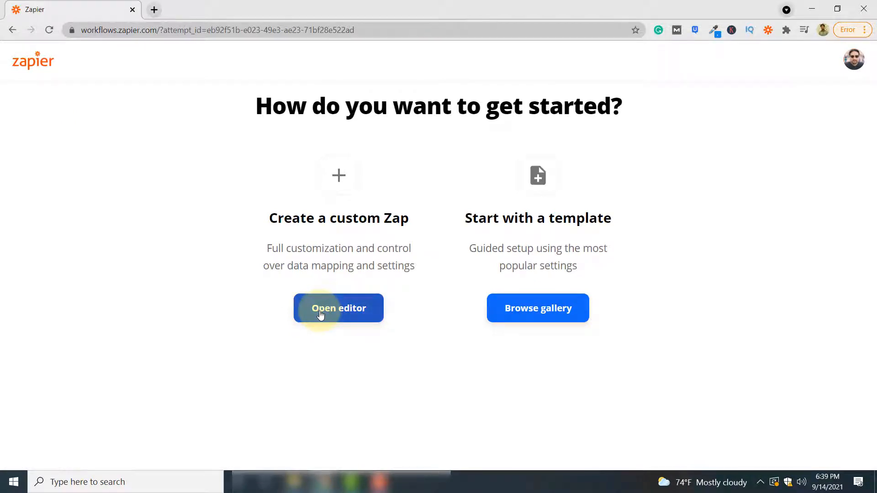
pyautogui.click(339, 308)
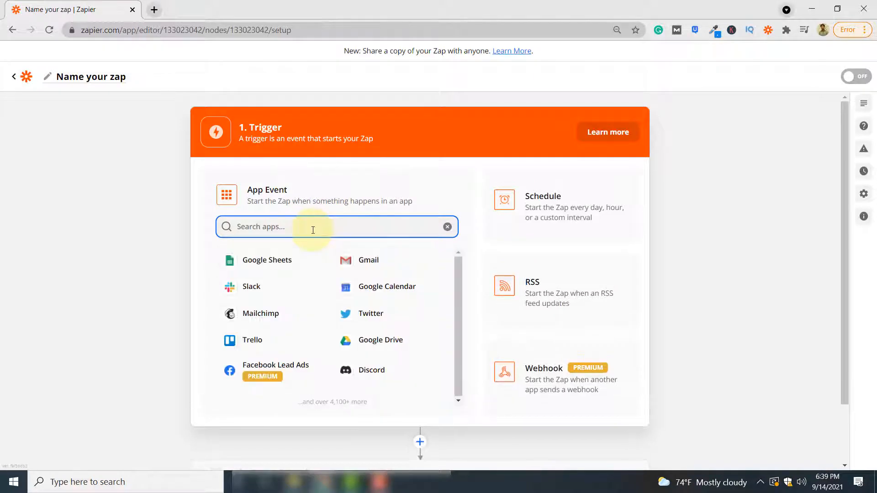
pyautogui.write('zap')
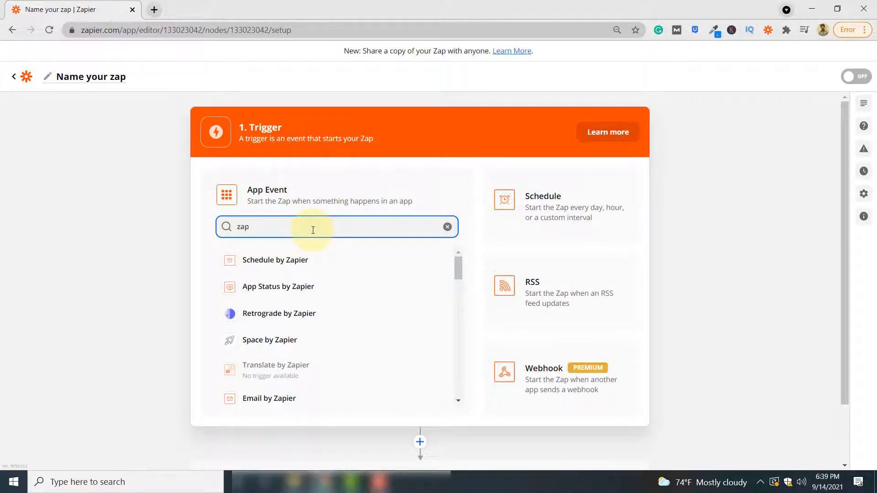
pyautogui.write('ier chr')
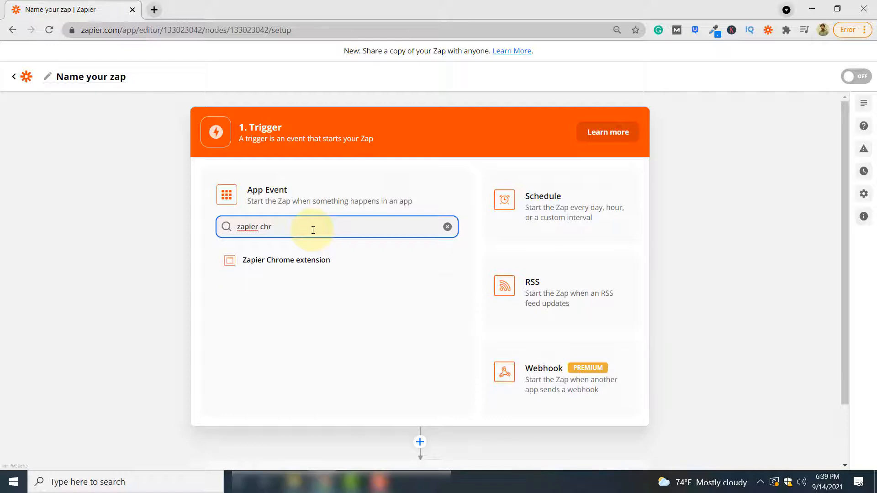
pyautogui.click(333, 259)
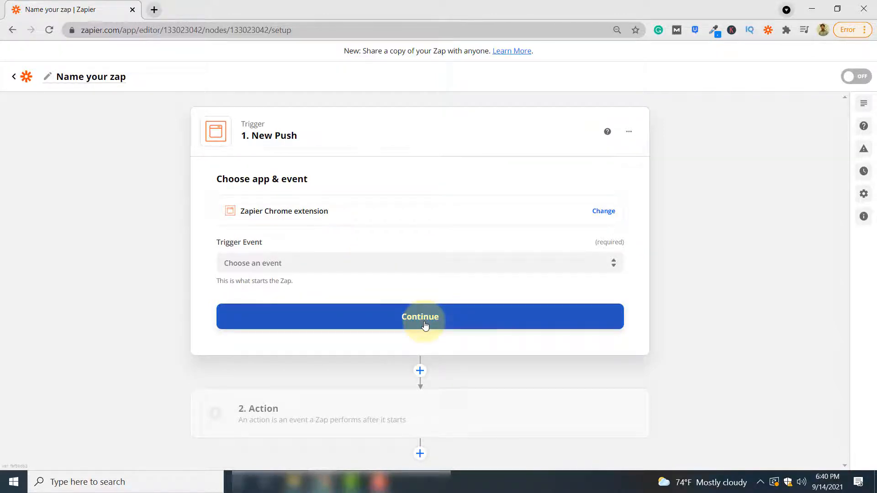
# Set the trigger event to New Push and proceed to the trigger setup
pyautogui.click(341, 260)
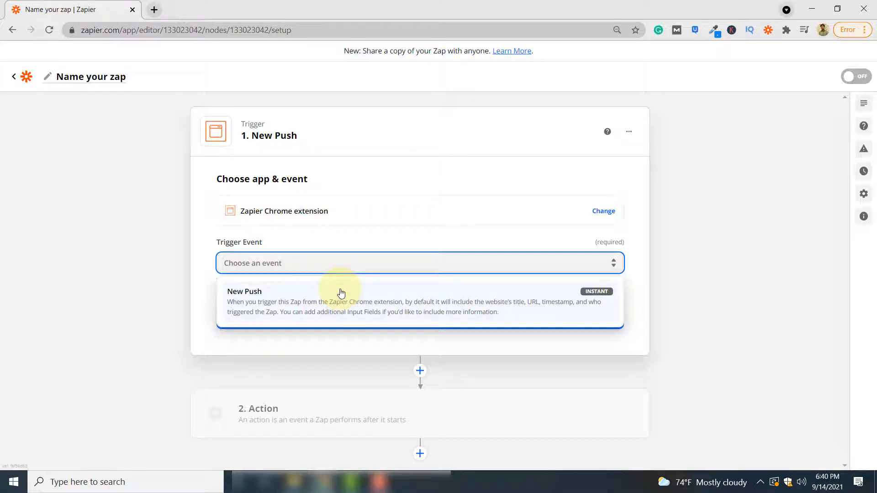
pyautogui.click(341, 293)
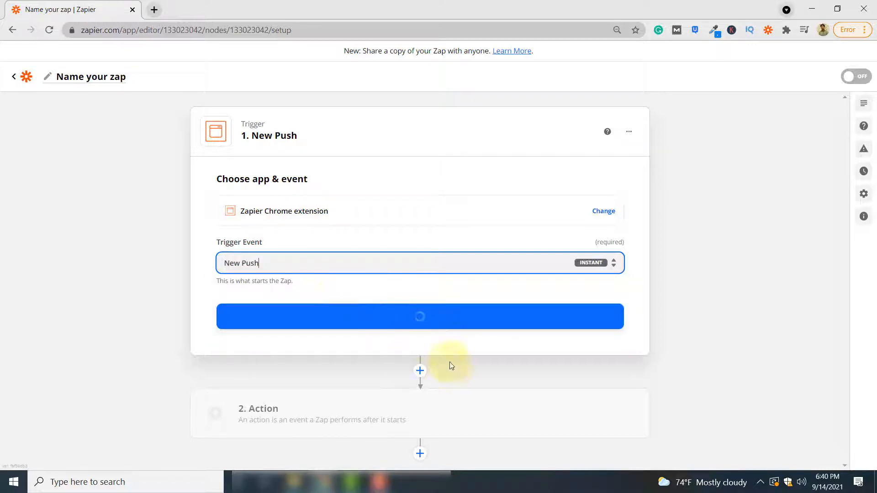
pyautogui.click(450, 326)
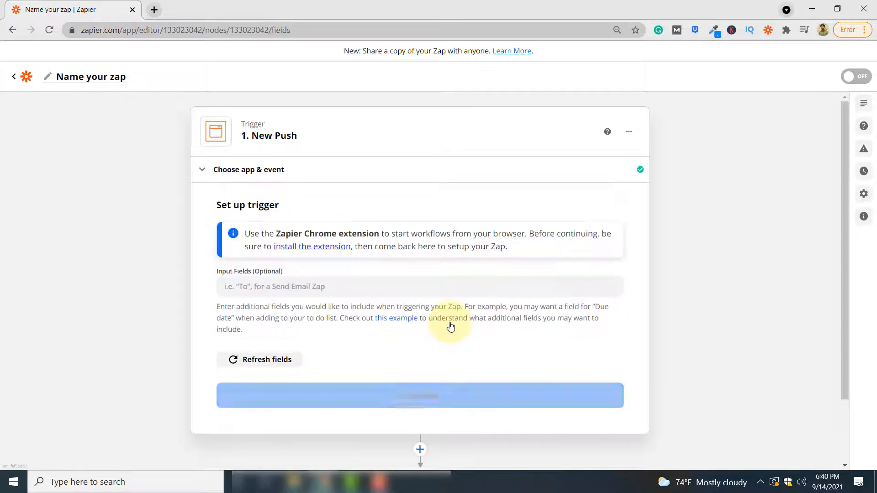
# Open the Zapier extension's Chrome Web Store page in a separate browser tab and look over it
pyautogui.scroll(-1, 450, 326)
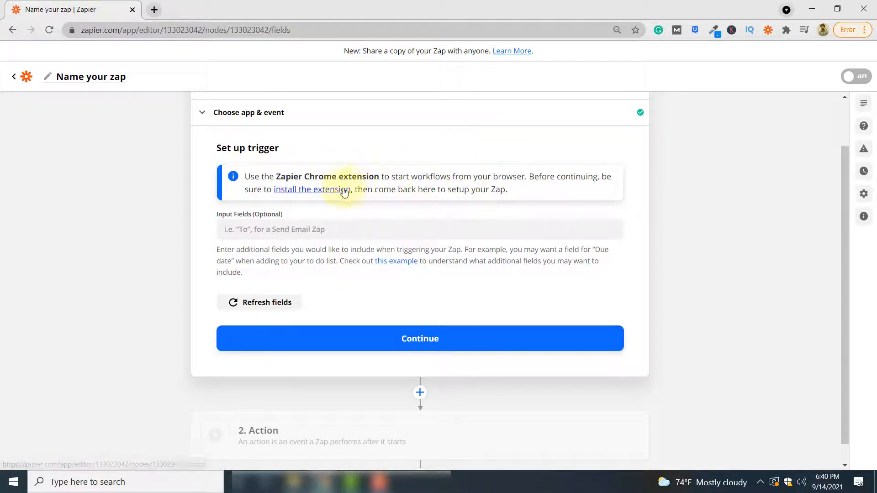
pyautogui.rightClick(327, 194)
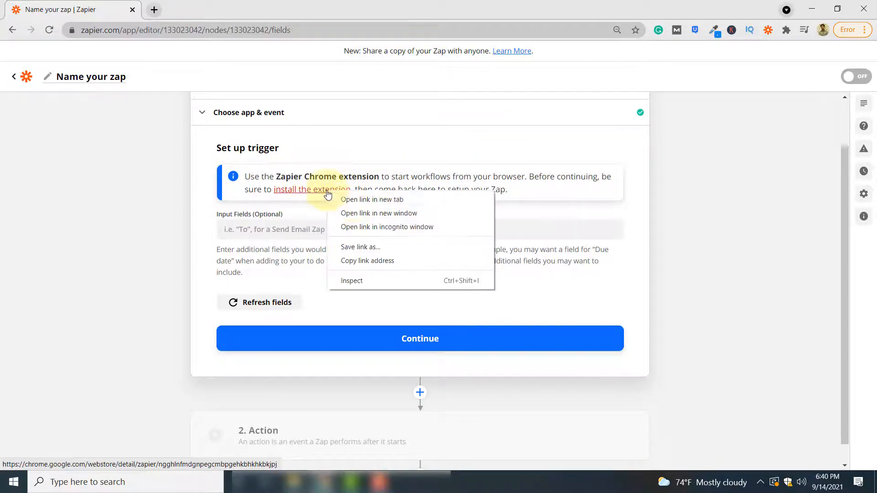
pyautogui.click(355, 199)
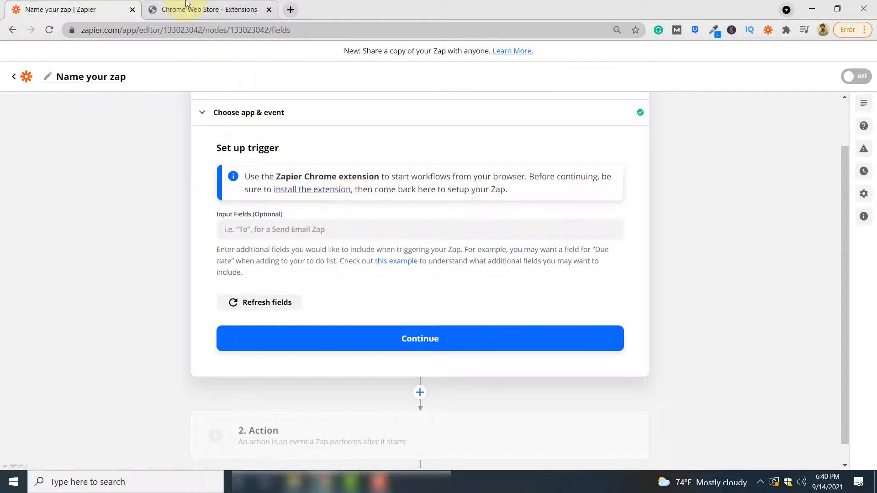
pyautogui.click(190, 10)
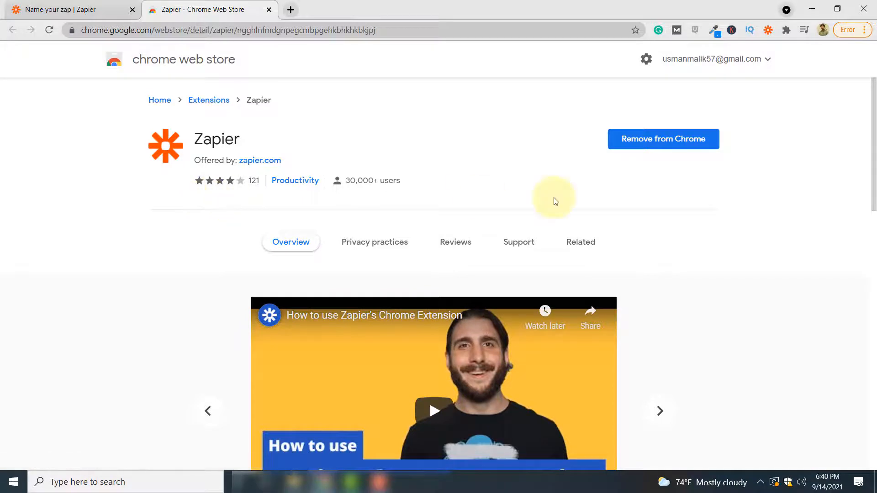
pyautogui.scroll(-3, 562, 199)
pyautogui.scroll(2, 555, 273)
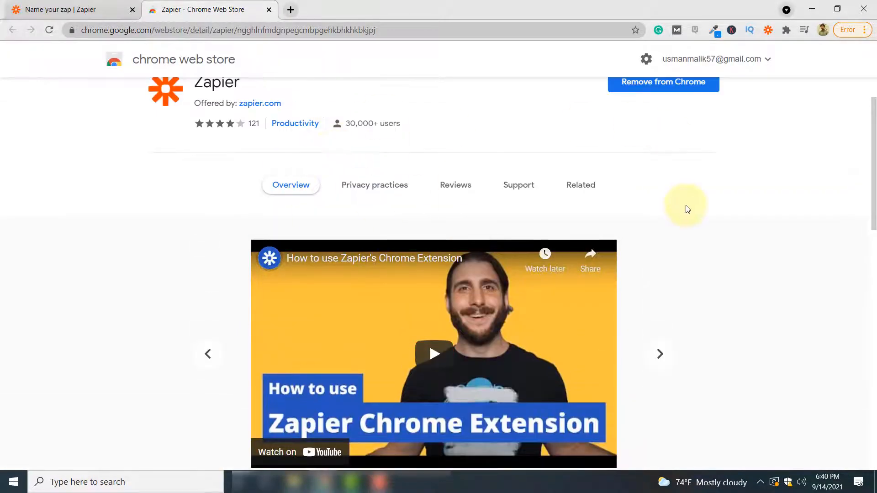
pyautogui.scroll(-1, 693, 207)
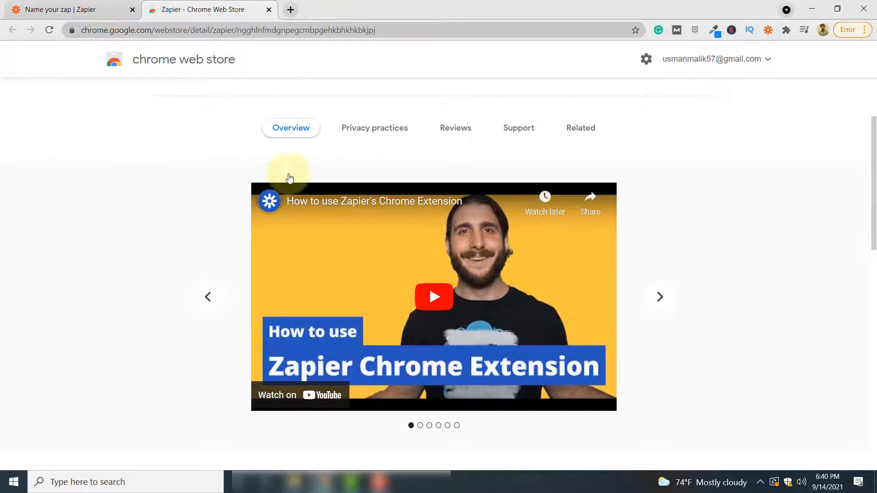
# Return to the Zap, leave the optional trigger fields empty, and test the New Push trigger before proceeding to the action
pyautogui.click(99, 10)
pyautogui.click(502, 348)
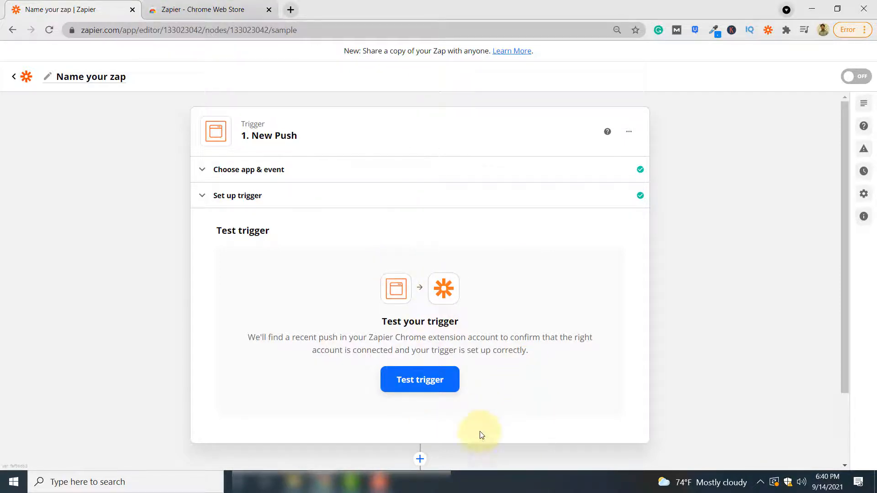
pyautogui.click(429, 383)
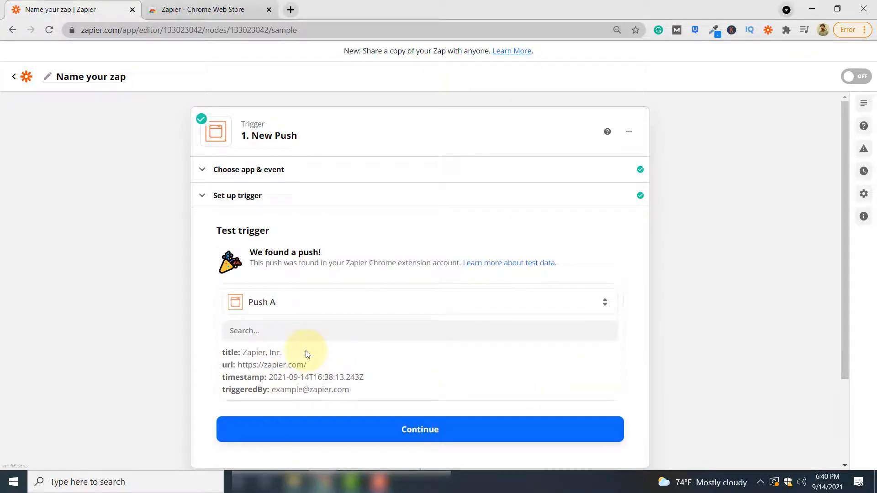
pyautogui.scroll(-3, 495, 376)
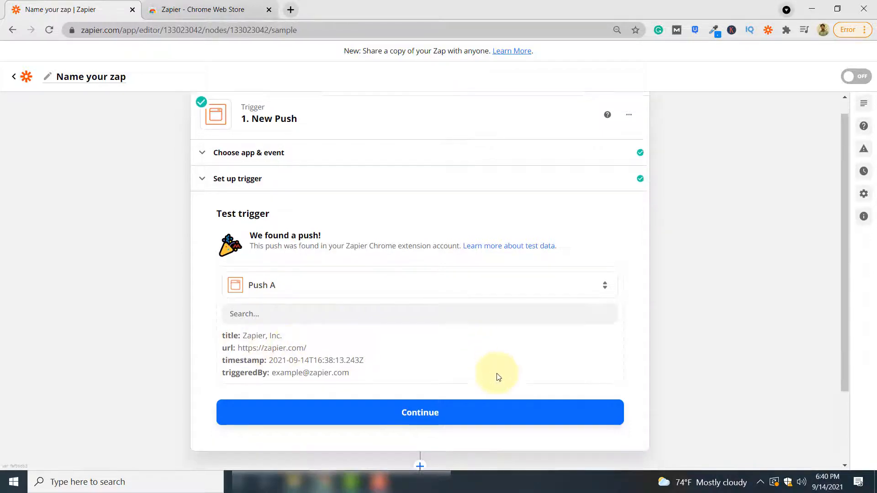
pyautogui.click(462, 329)
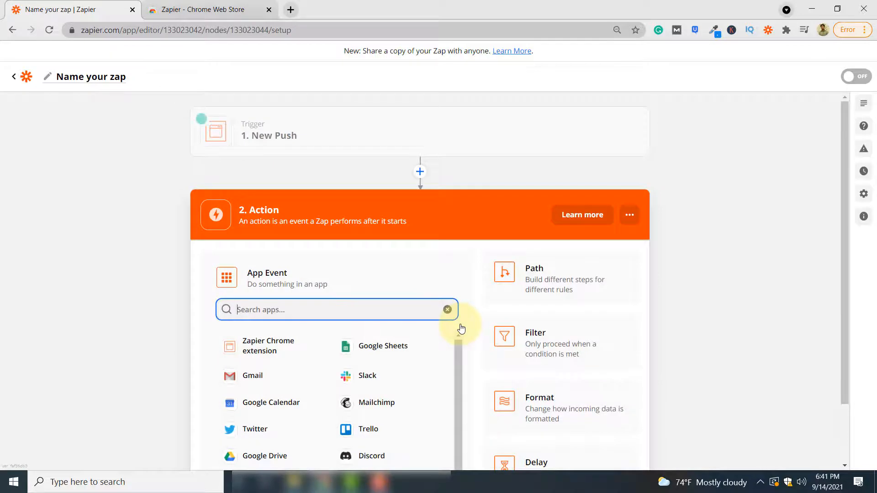
# Choose PDF.co as the action app with Anything to PDF Converter as the action event
pyautogui.scroll(-1, 578, 377)
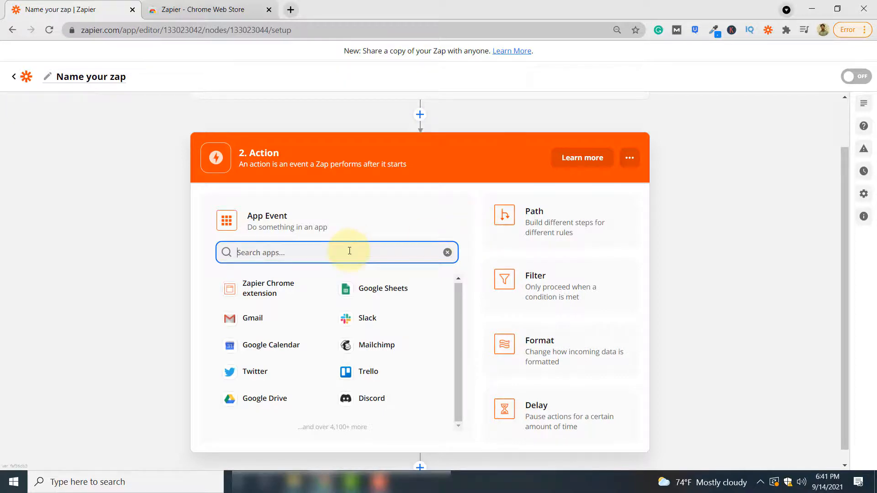
pyautogui.write('pdf.')
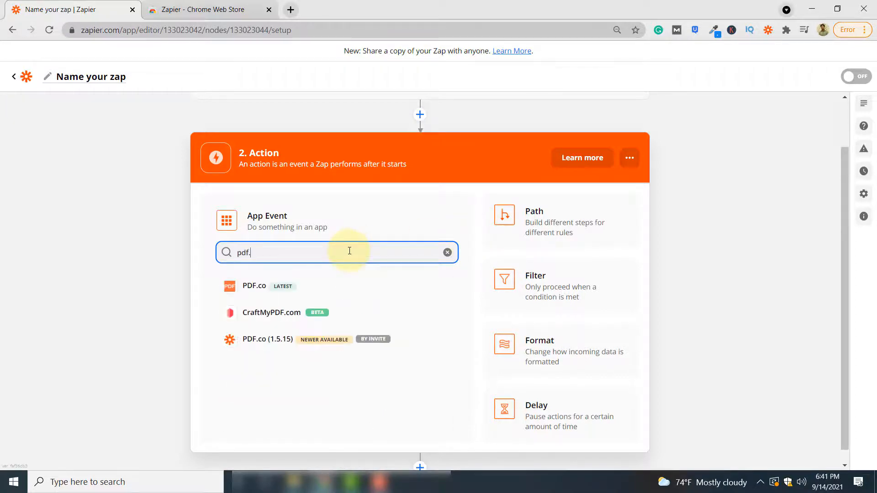
pyautogui.write('c')
pyautogui.click(329, 288)
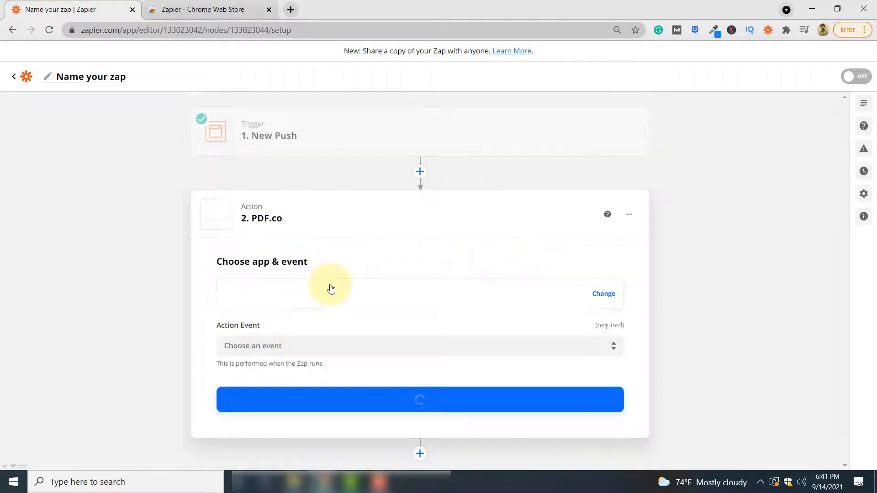
pyautogui.click(339, 345)
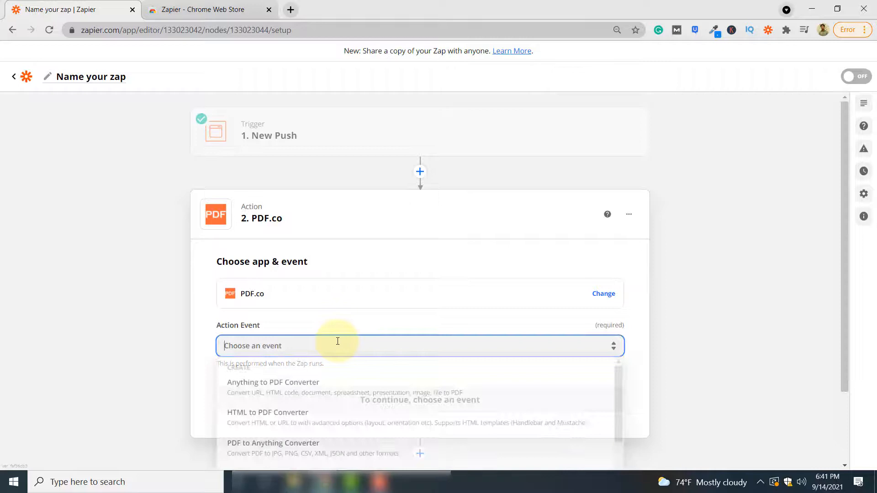
pyautogui.click(315, 389)
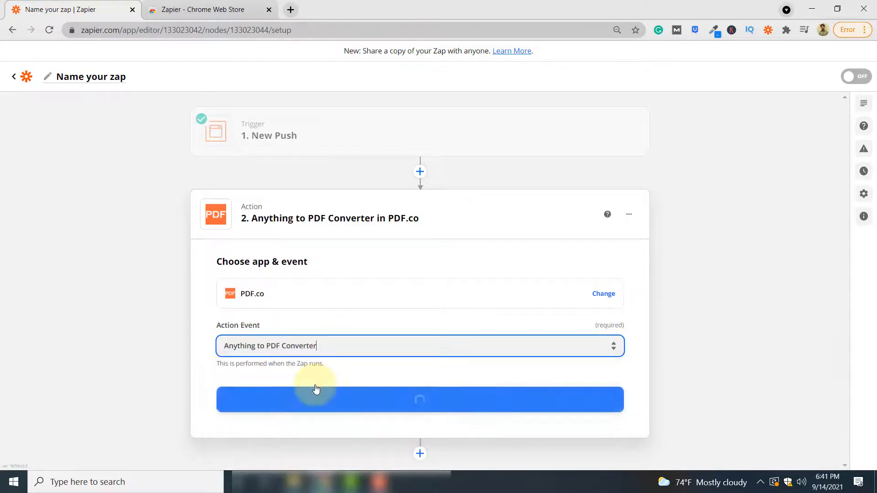
pyautogui.click(458, 402)
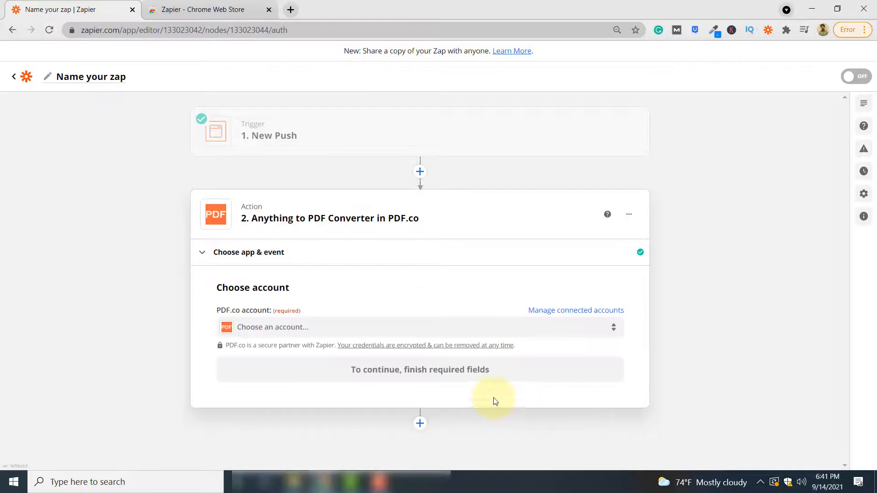
# Select the existing PDF.co account for the action and proceed to the action setup
pyautogui.click(342, 331)
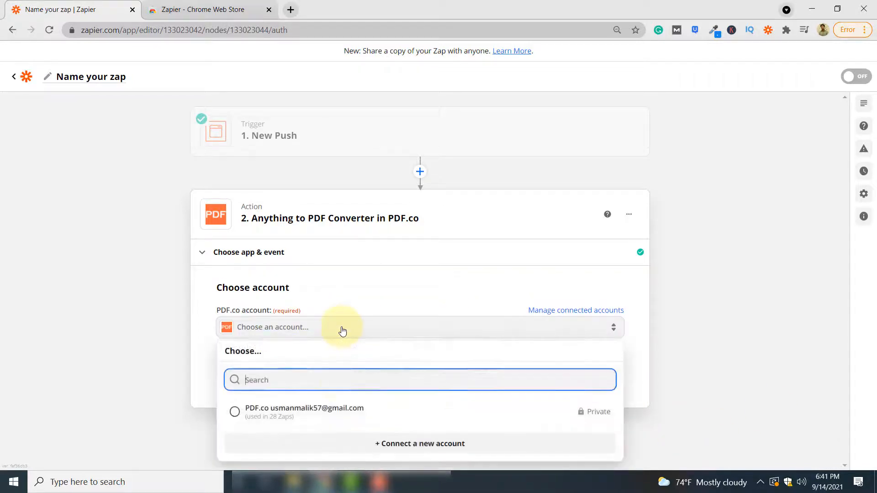
pyautogui.click(333, 406)
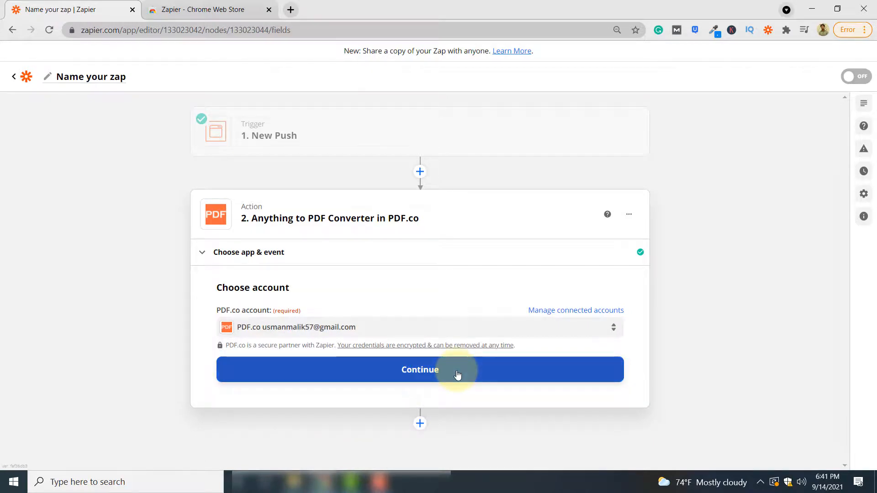
pyautogui.click(456, 372)
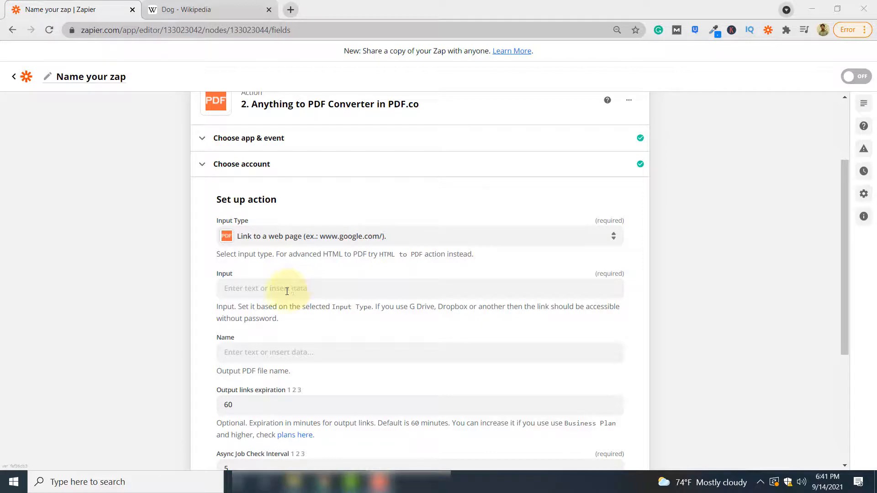
pyautogui.click(224, 9)
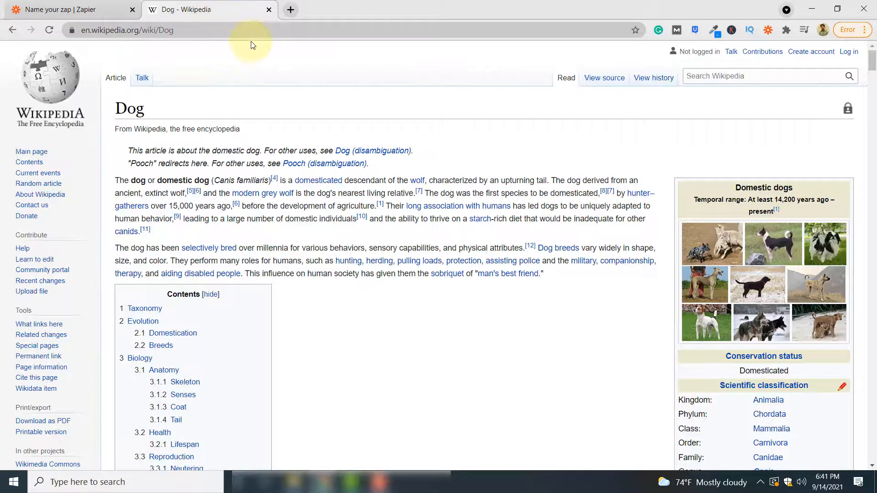
pyautogui.click(211, 31)
pyautogui.hotkey('ctrl', 'c')
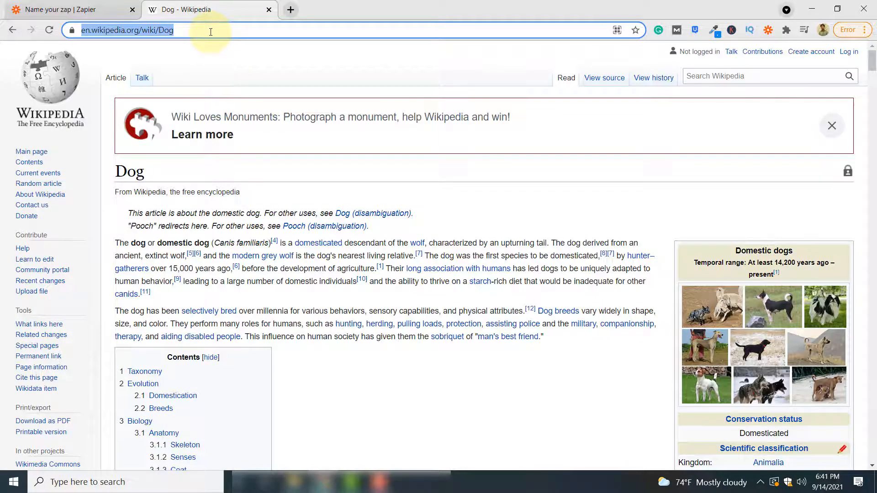
pyautogui.click(69, 9)
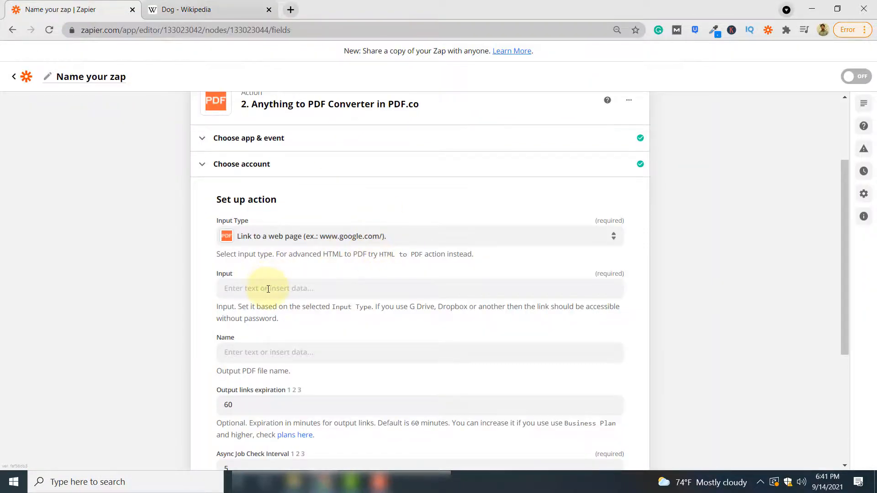
pyautogui.click(284, 289)
pyautogui.hotkey('ctrl', 'v')
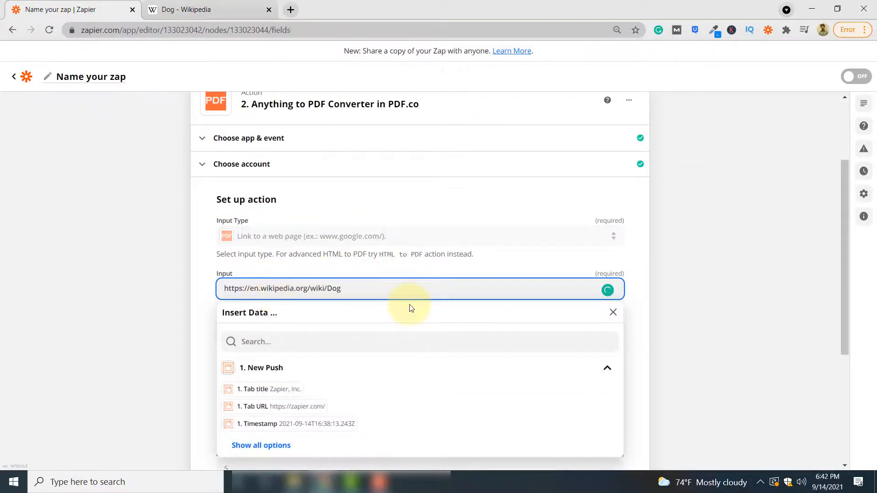
pyautogui.click(697, 280)
# Finish the action setup with the remaining fields as they are and test the PDF conversion for review
pyautogui.scroll(-3, 697, 279)
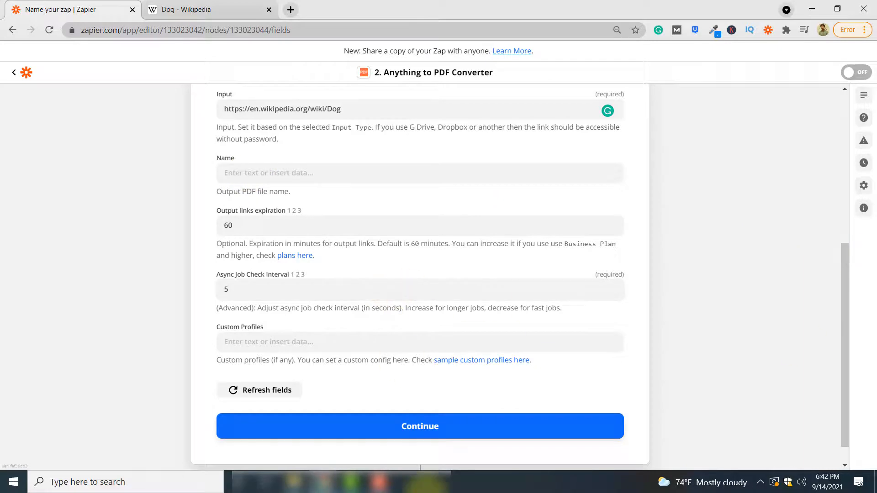
pyautogui.click(483, 440)
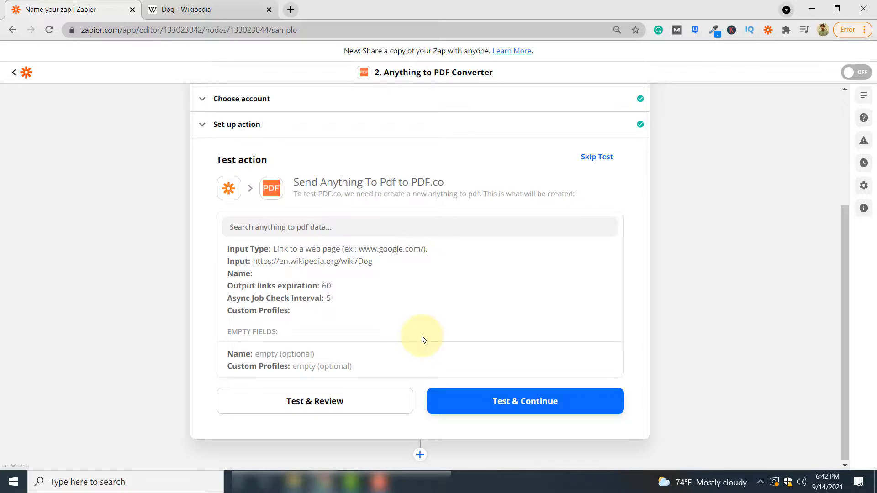
pyautogui.click(361, 406)
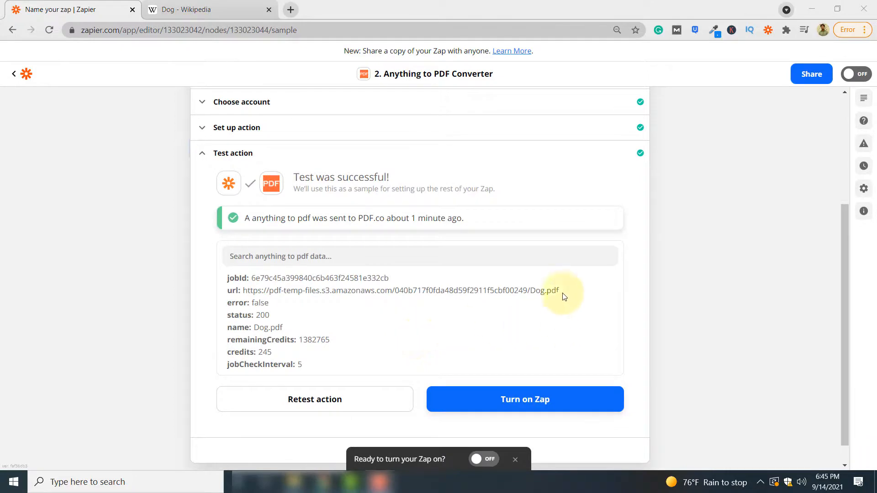
# Open the PDF link from the test result, look through Dog.pdf, and return to the Zap editor
pyautogui.tripleClick(563, 294)
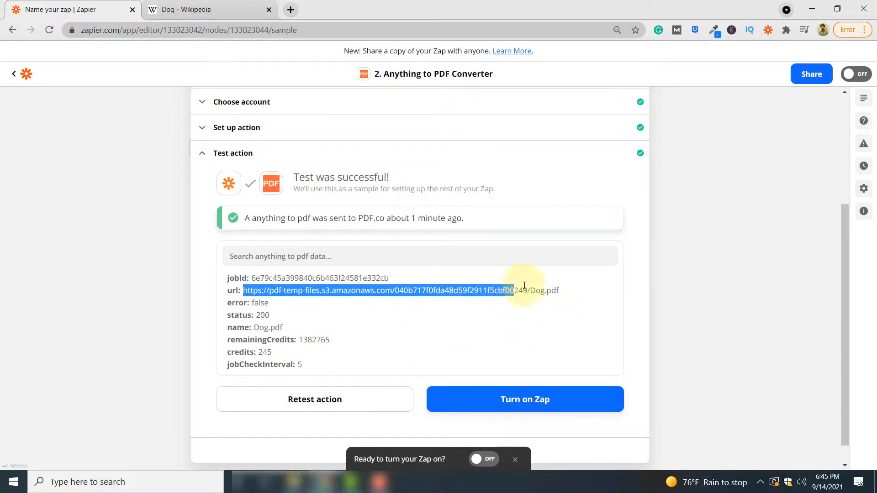
pyautogui.rightClick(550, 290)
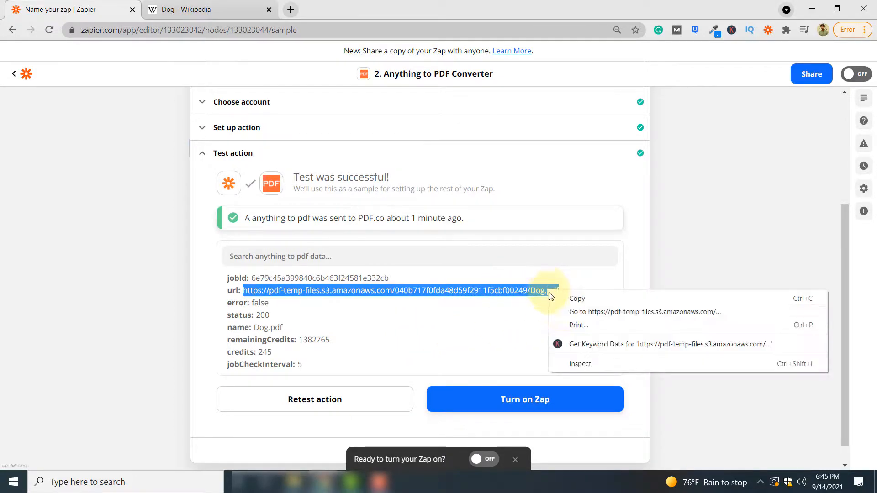
pyautogui.click(583, 313)
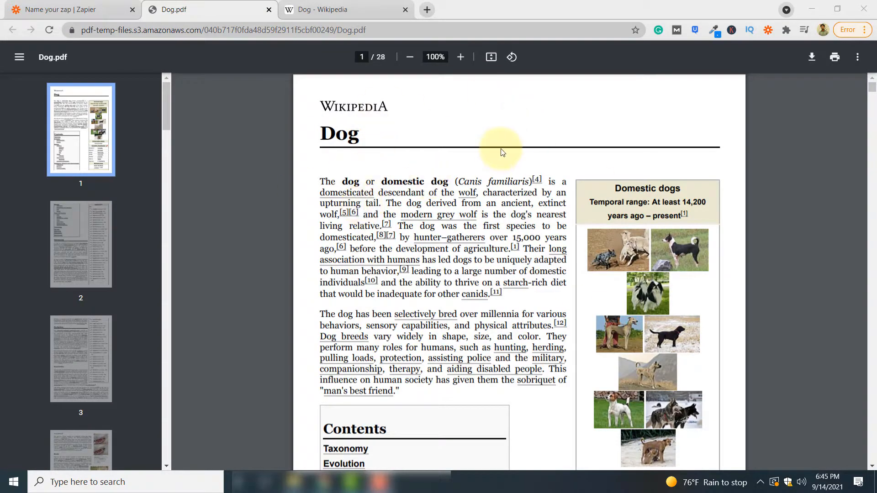
pyautogui.scroll(-5, 590, 279)
pyautogui.scroll(-6, 587, 280)
pyautogui.scroll(10, 583, 280)
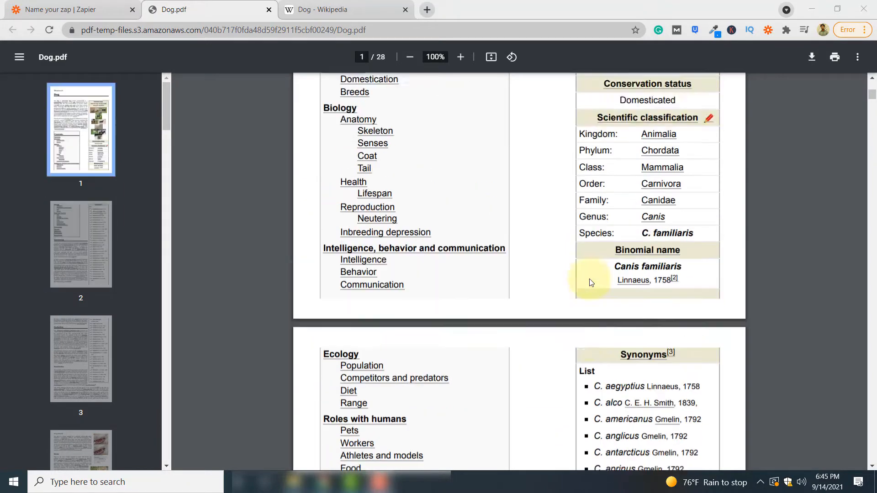
pyautogui.rightClick(508, 188)
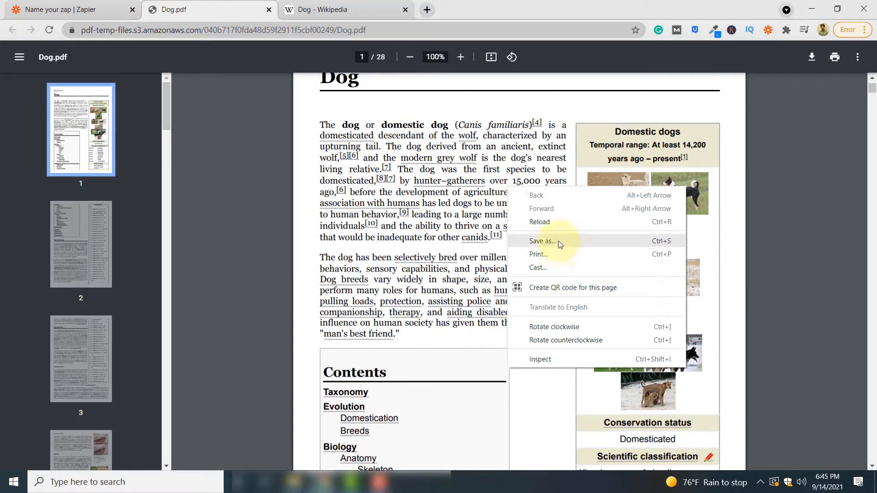
pyautogui.click(100, 5)
pyautogui.click(76, 9)
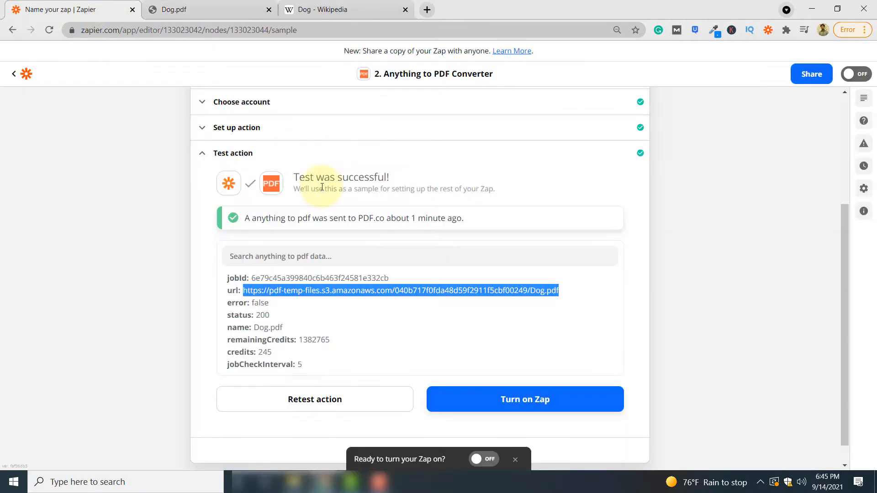